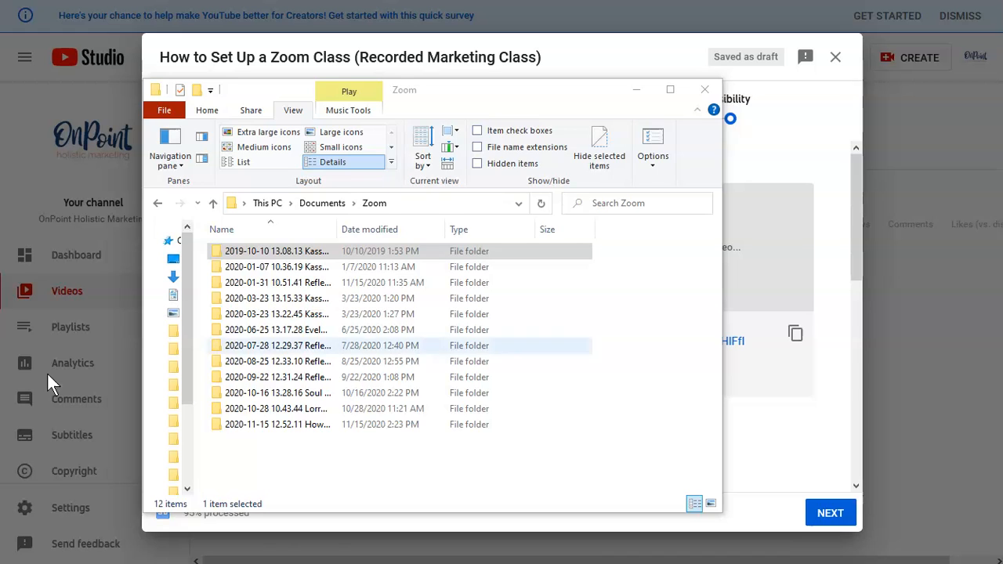
Open the 2020-11-15 12.52.11 Zoom recording folder, look up the zoom_0 video file, and minimize the file window.
{"action": "mouse_move", "coordinate": [512, 96]}
{"action": "left_mouse_down"}
{"action": "mouse_move", "coordinate": [545, 91]}
{"action": "mouse_move", "coordinate": [517, 86]}
{"action": "left_mouse_up"}
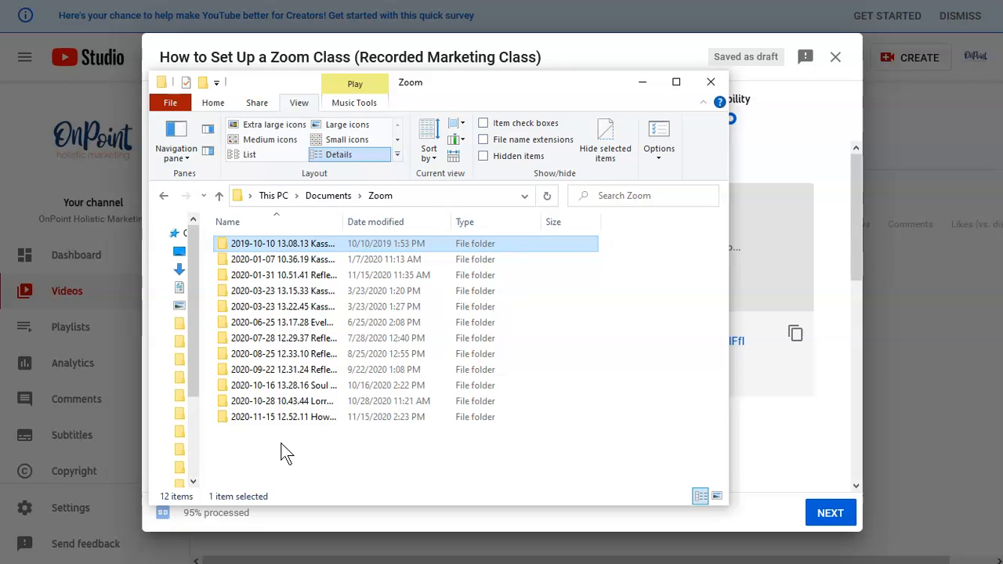
{"action": "double_click", "coordinate": [270, 417]}
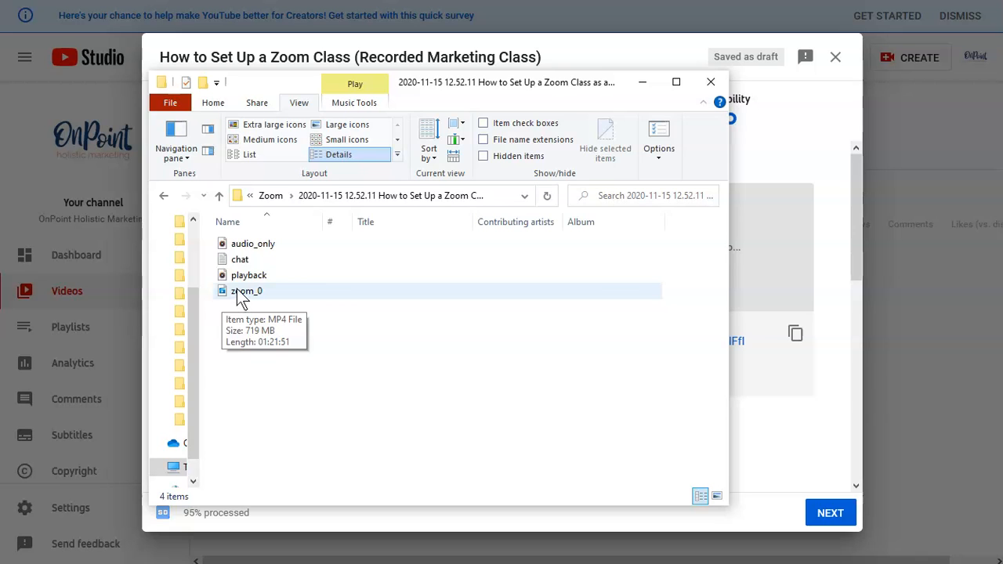
{"action": "left_click", "coordinate": [644, 83]}
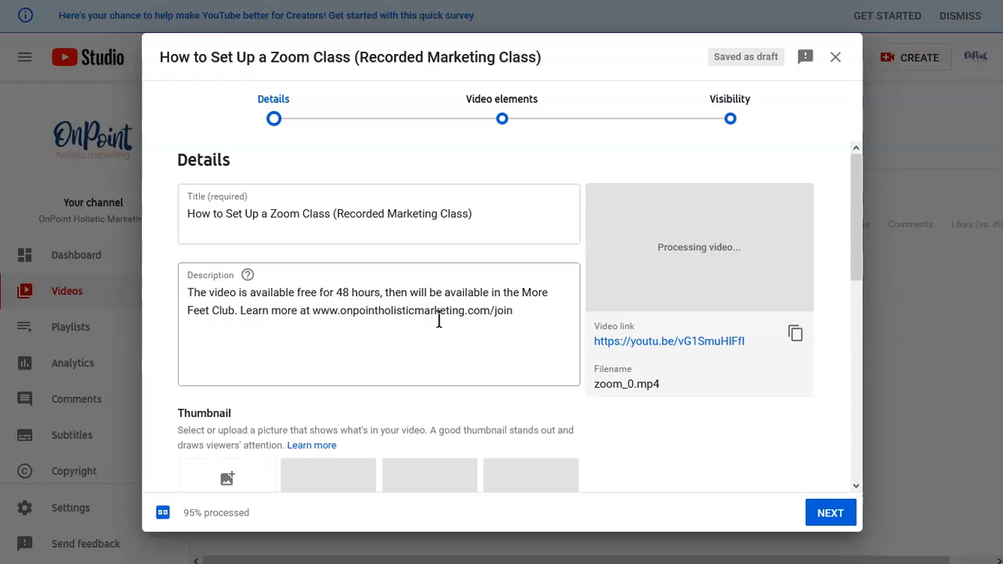
Review the draft video's thumbnail, playlist, audience and age restriction settings.
{"action": "scroll", "coordinate": [437, 320], "scroll_direction": "down", "scroll_amount": 2}
{"action": "scroll", "coordinate": [439, 320], "scroll_direction": "down", "scroll_amount": 2}
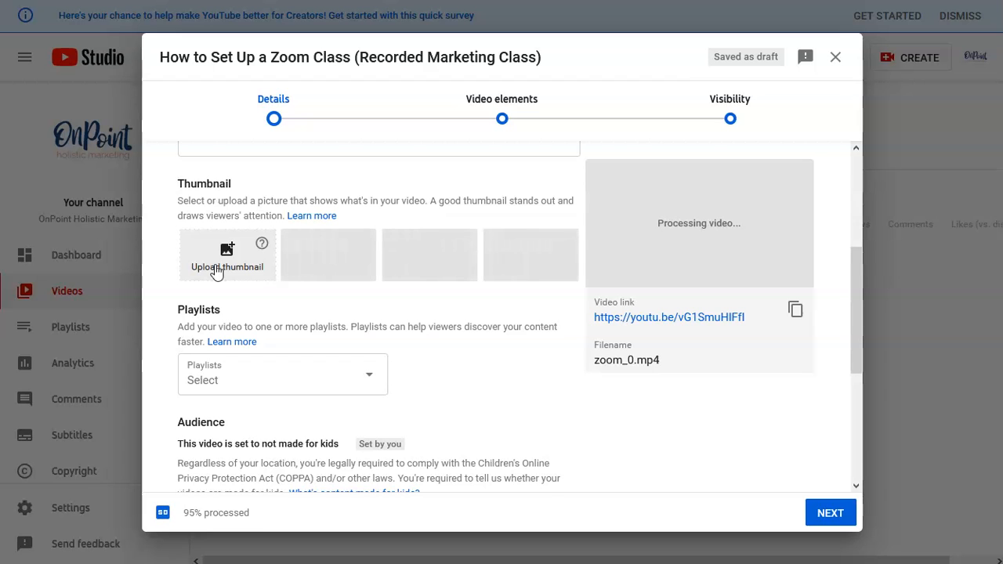
{"action": "scroll", "coordinate": [217, 271], "scroll_direction": "down", "scroll_amount": 2}
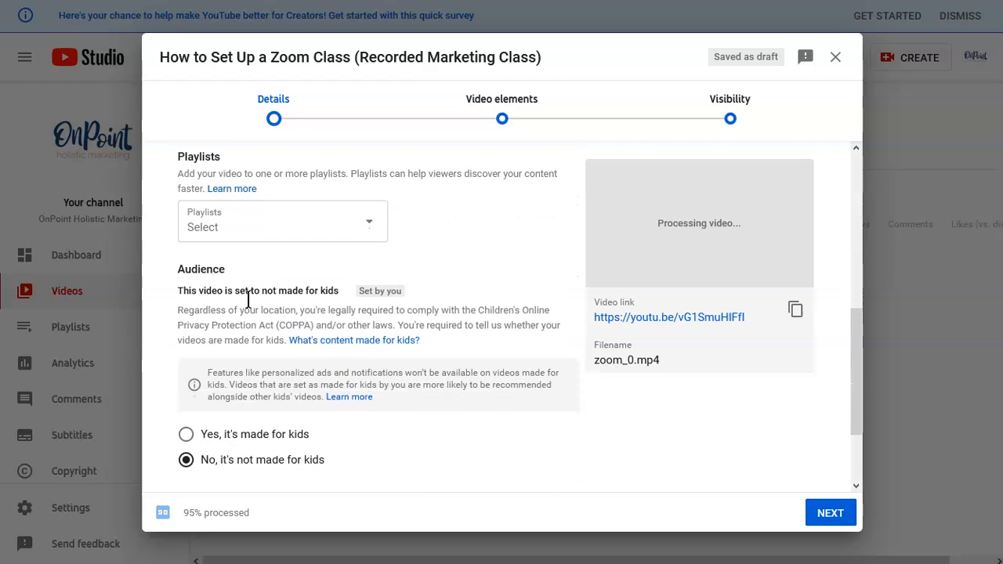
{"action": "scroll", "coordinate": [403, 385], "scroll_direction": "down", "scroll_amount": 1}
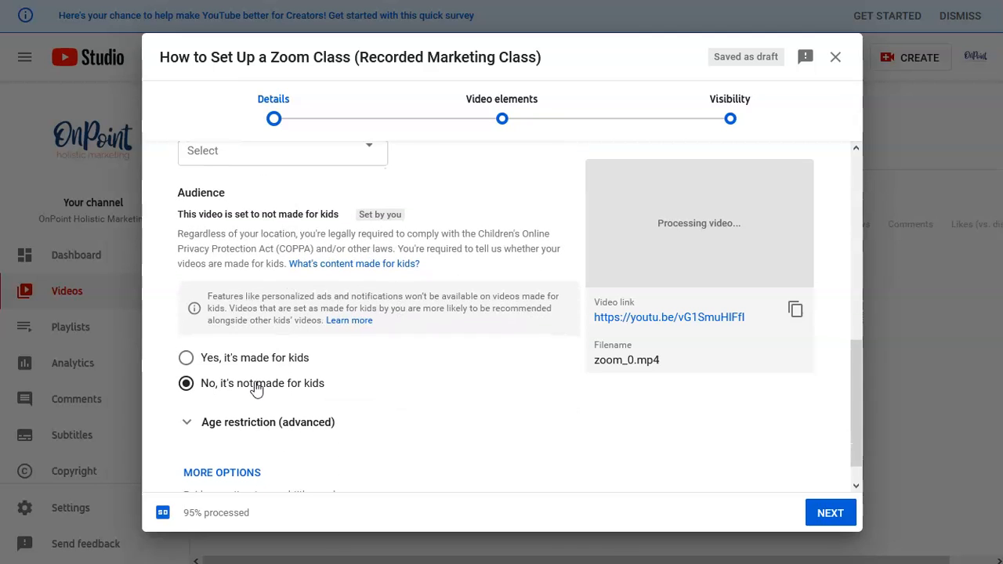
{"action": "scroll", "coordinate": [257, 390], "scroll_direction": "down", "scroll_amount": 1}
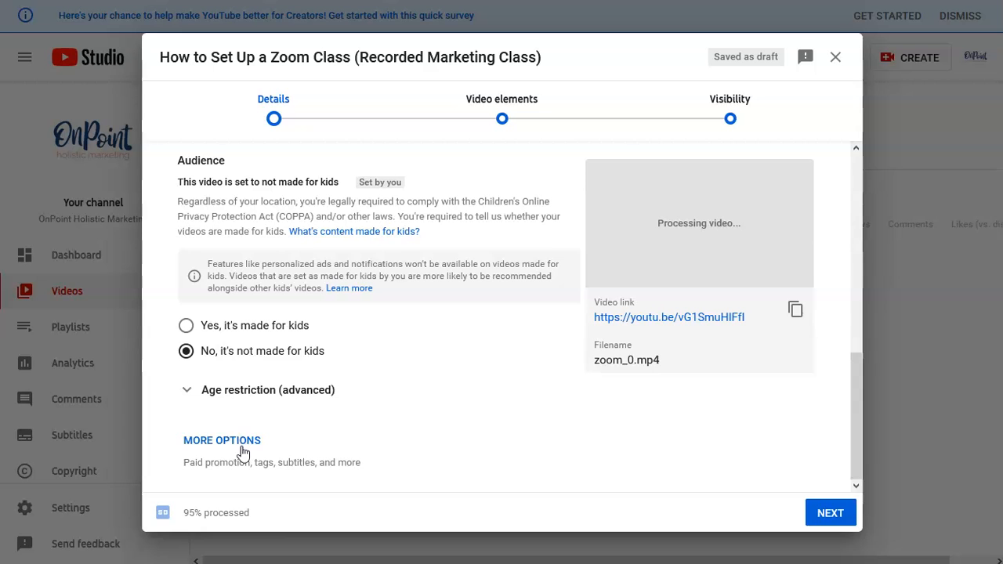
Expand the additional video options and review the paid promotion, tags, language, license, category and comment settings.
{"action": "left_click", "coordinate": [242, 446]}
{"action": "scroll", "coordinate": [332, 369], "scroll_direction": "down", "scroll_amount": 3}
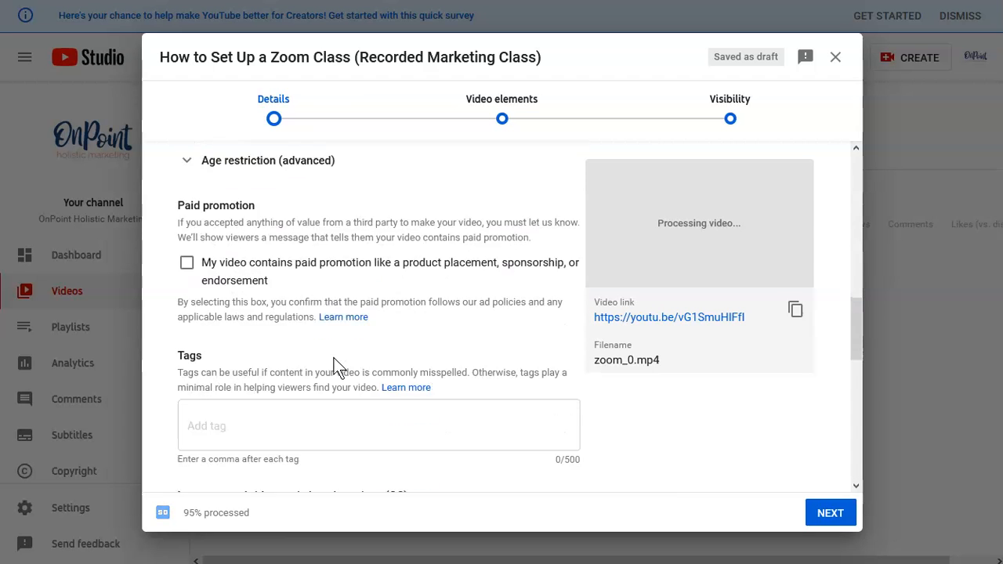
{"action": "scroll", "coordinate": [335, 366], "scroll_direction": "down", "scroll_amount": 1}
{"action": "scroll", "coordinate": [334, 362], "scroll_direction": "down", "scroll_amount": 1}
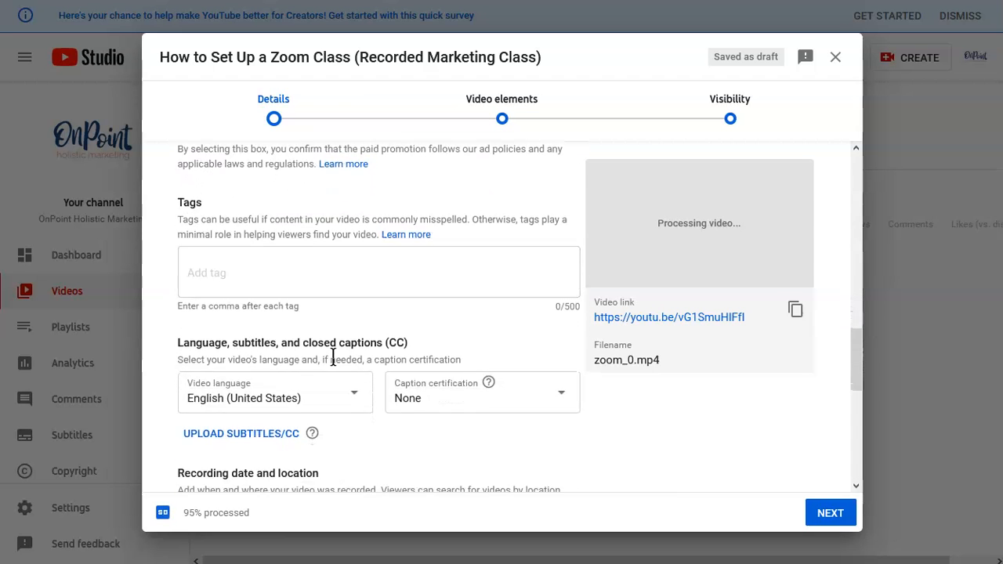
{"action": "scroll", "coordinate": [333, 361], "scroll_direction": "down", "scroll_amount": 4}
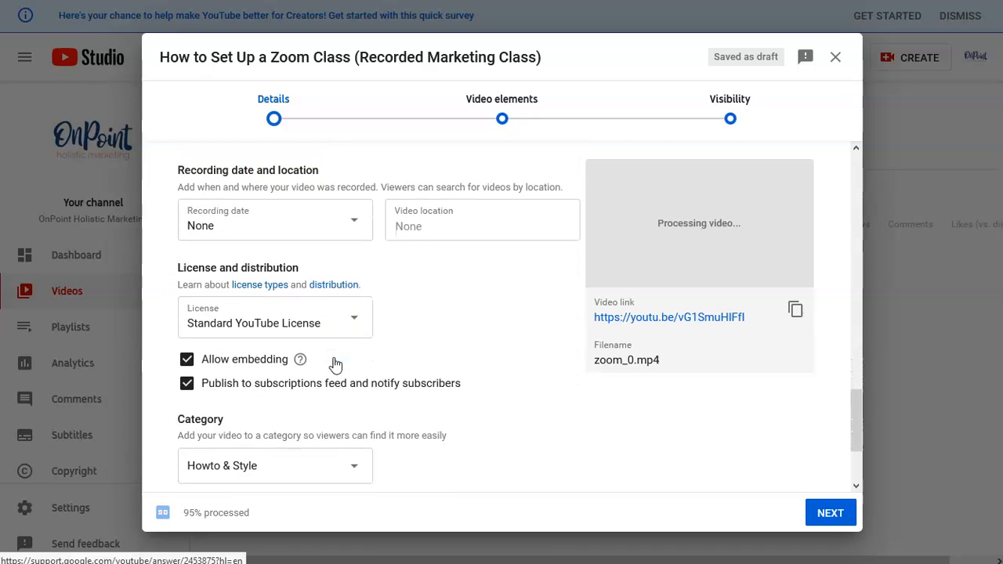
{"action": "scroll", "coordinate": [334, 364], "scroll_direction": "down", "scroll_amount": 2}
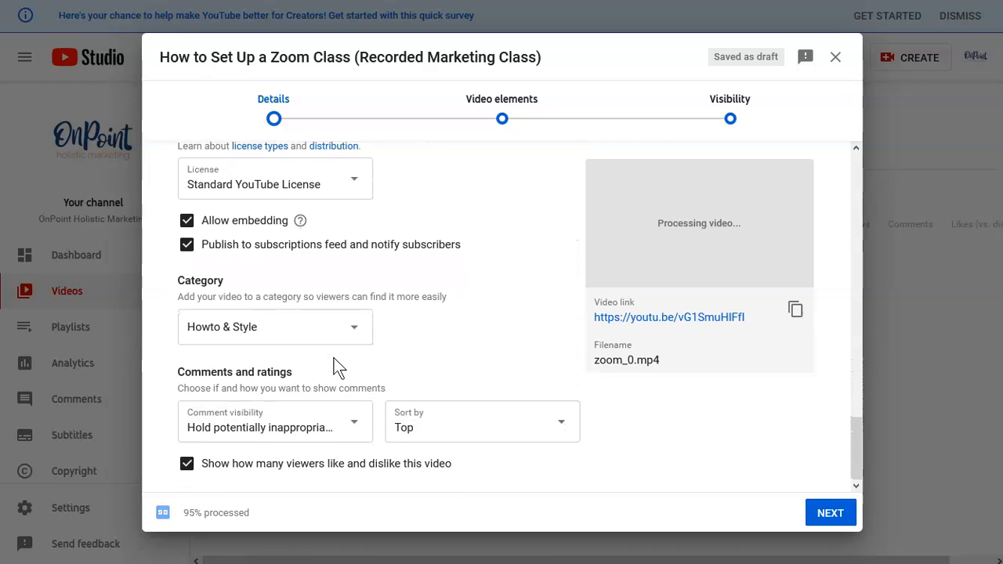
{"action": "left_click", "coordinate": [241, 330]}
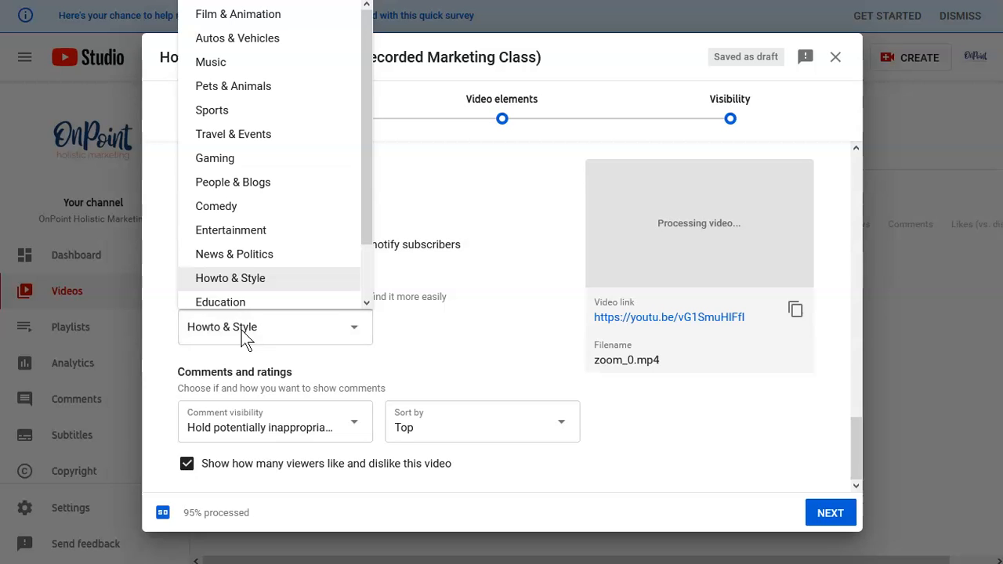
{"action": "left_click", "coordinate": [241, 330]}
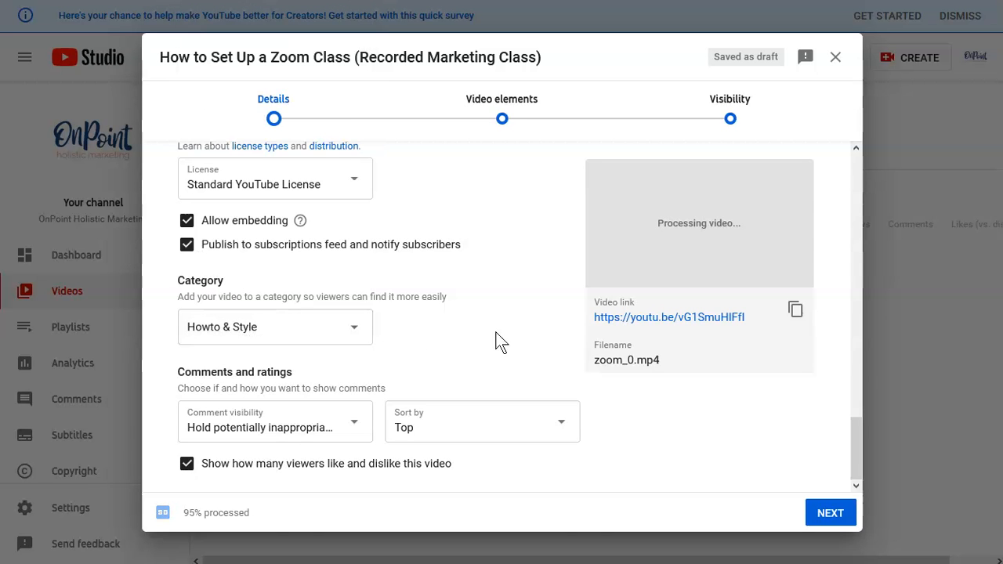
{"action": "scroll", "coordinate": [504, 326], "scroll_direction": "up", "scroll_amount": 15}
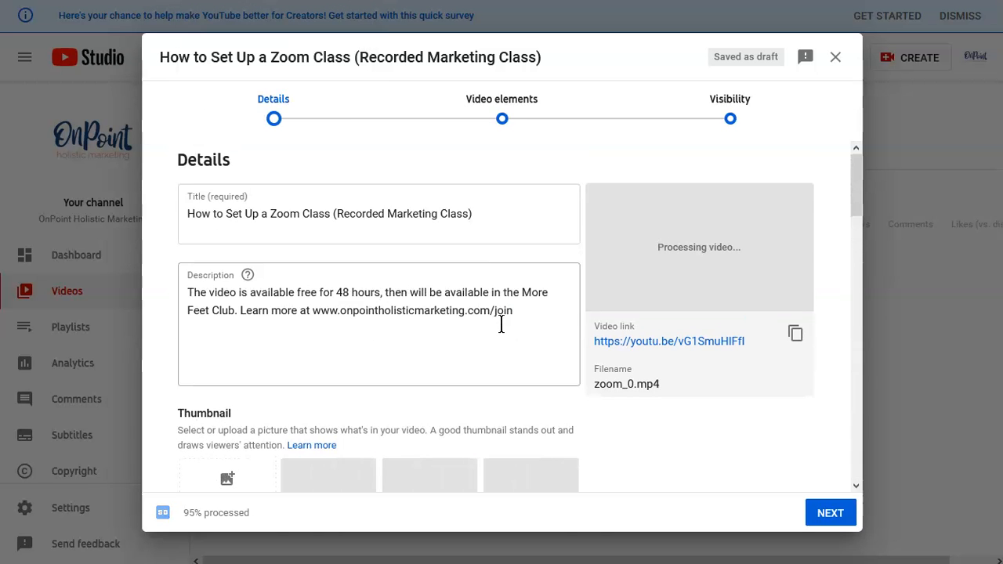
Continue past the video elements to the visibility settings, save the video as Unlisted, and dismiss the processing notice.
{"action": "left_click", "coordinate": [823, 522]}
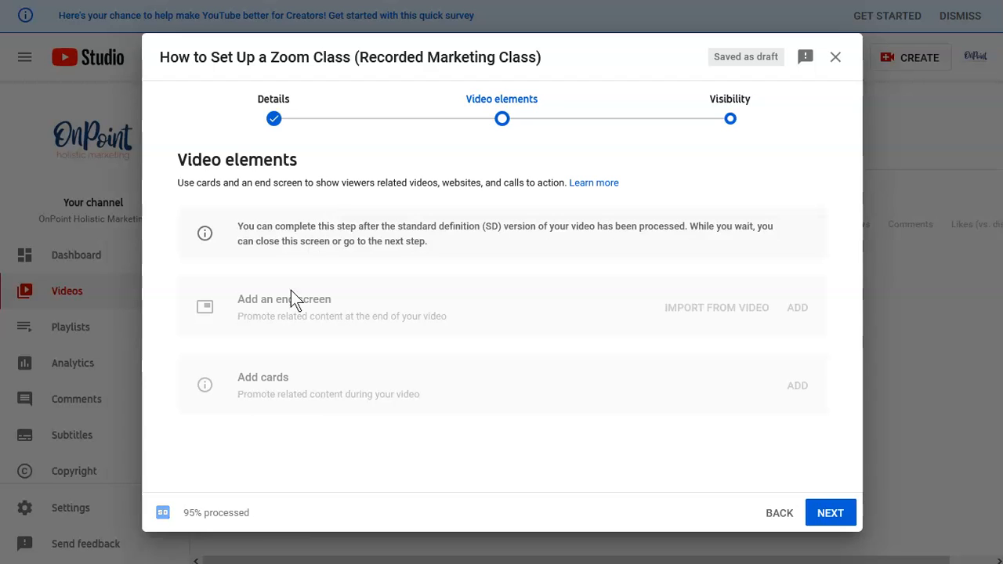
{"action": "left_click", "coordinate": [832, 521]}
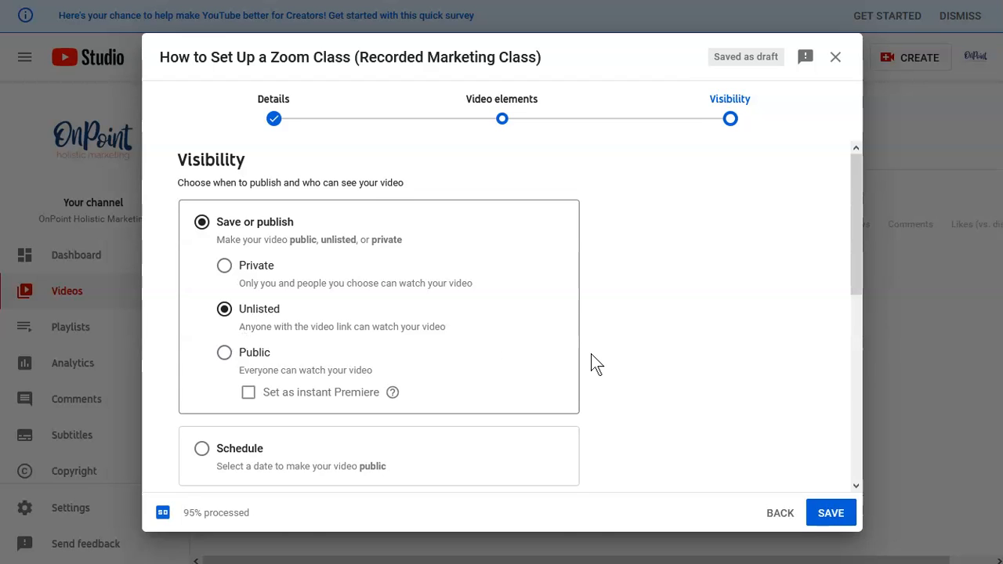
{"action": "scroll", "coordinate": [591, 361], "scroll_direction": "down", "scroll_amount": 3}
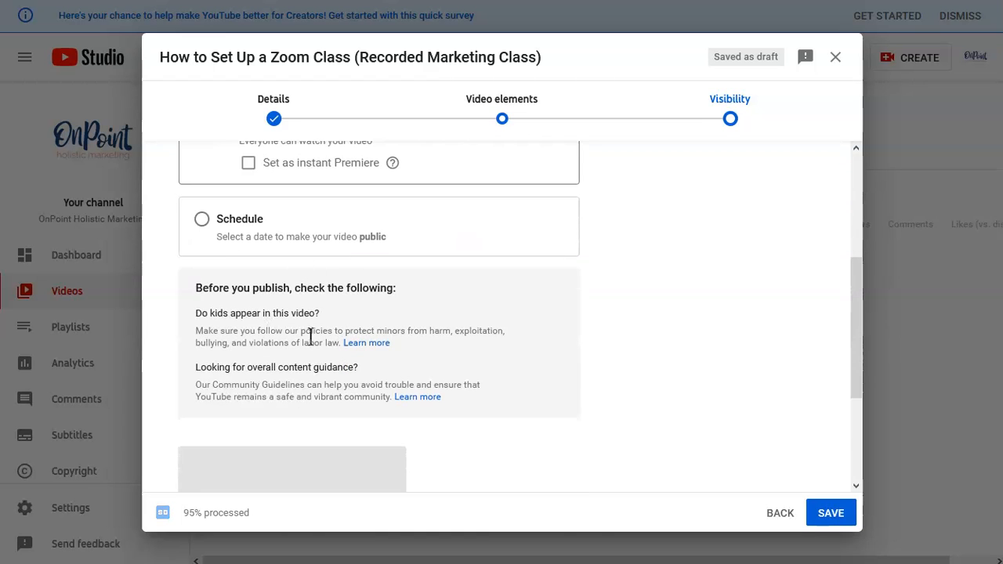
{"action": "scroll", "coordinate": [304, 361], "scroll_direction": "down", "scroll_amount": 1}
{"action": "scroll", "coordinate": [305, 361], "scroll_direction": "down", "scroll_amount": 2}
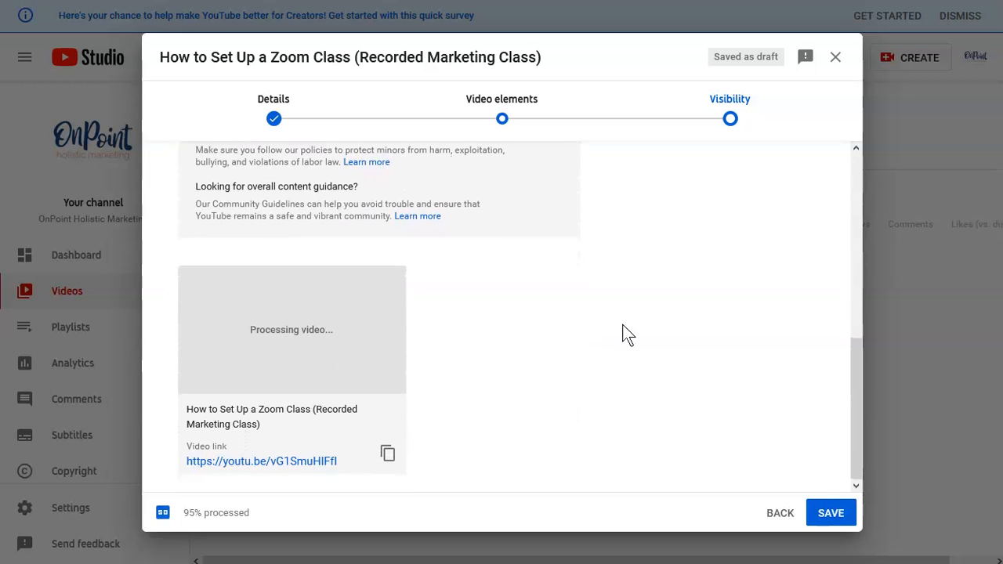
{"action": "scroll", "coordinate": [611, 329], "scroll_direction": "up", "scroll_amount": 6}
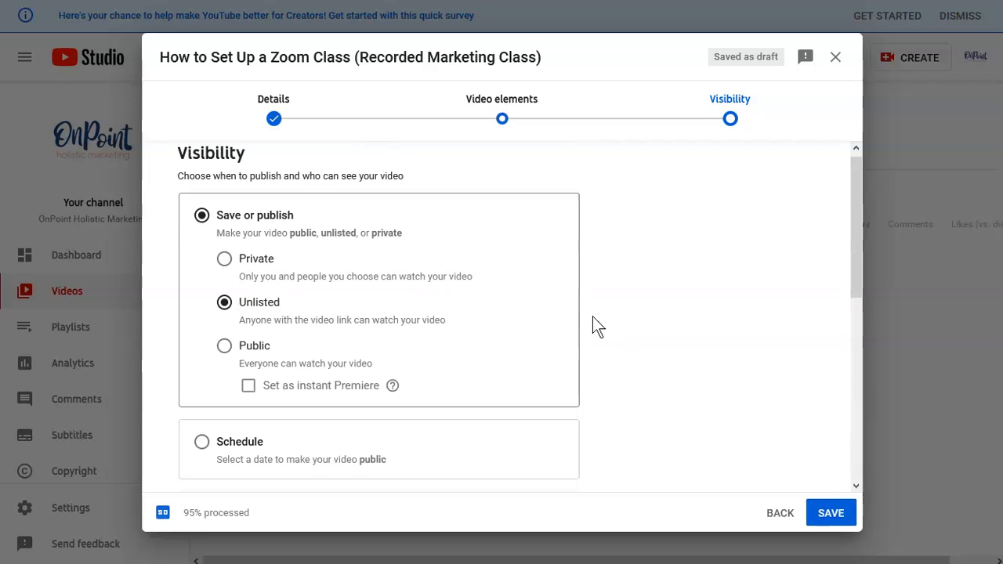
{"action": "left_click", "coordinate": [836, 517]}
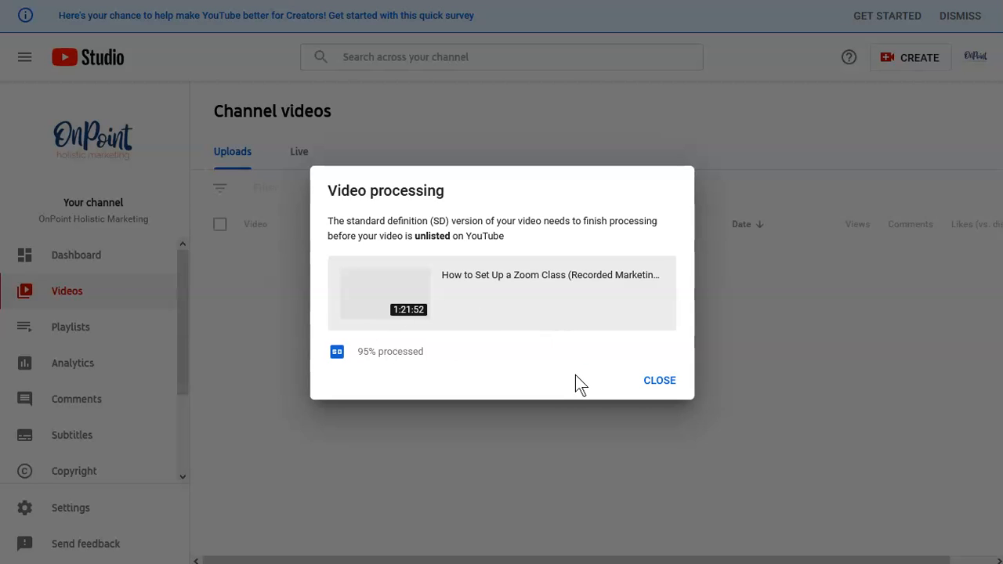
{"action": "left_click", "coordinate": [667, 386]}
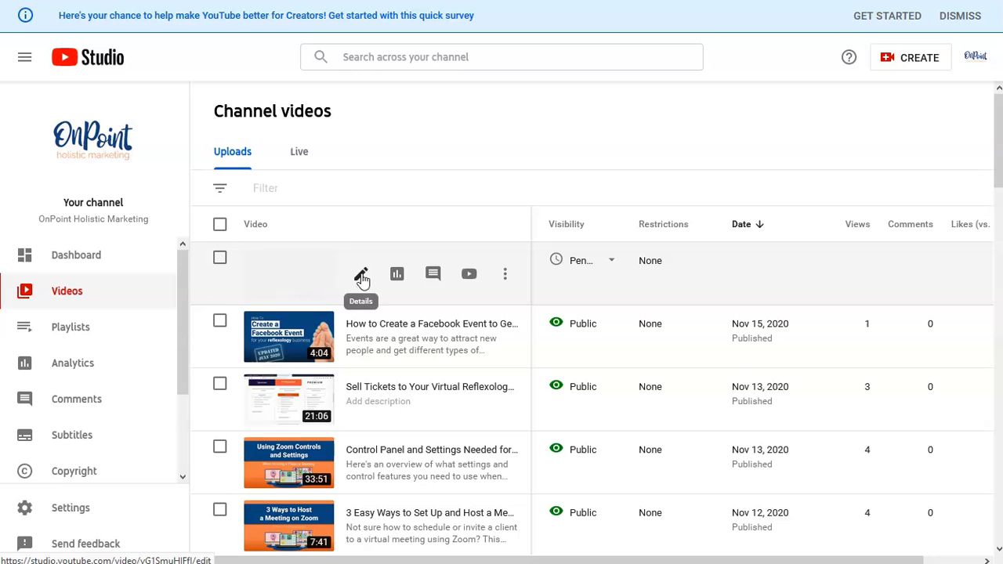
View the additional actions available for the newly uploaded Zoom class video.
{"action": "left_click", "coordinate": [504, 274]}
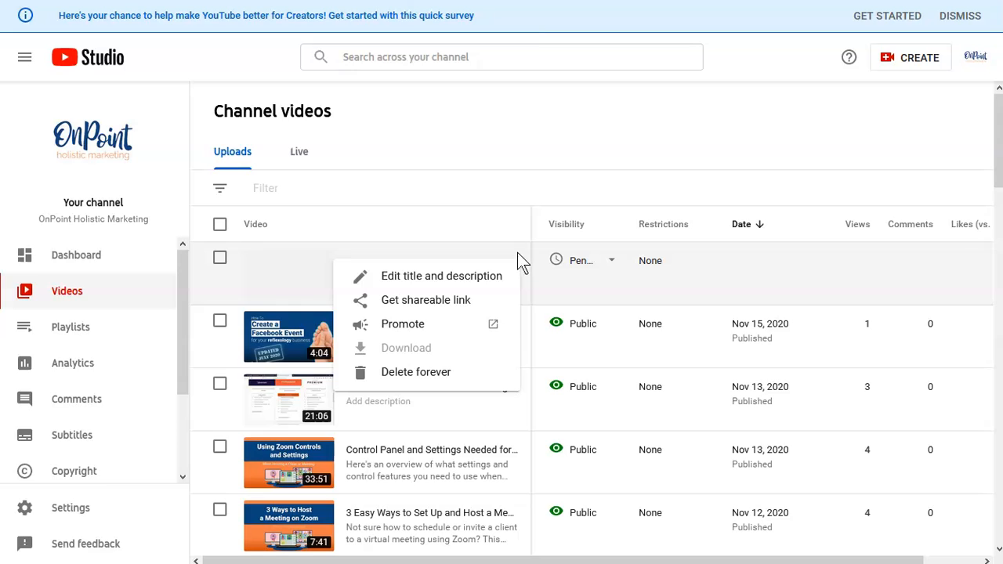
{"action": "left_click", "coordinate": [600, 354]}
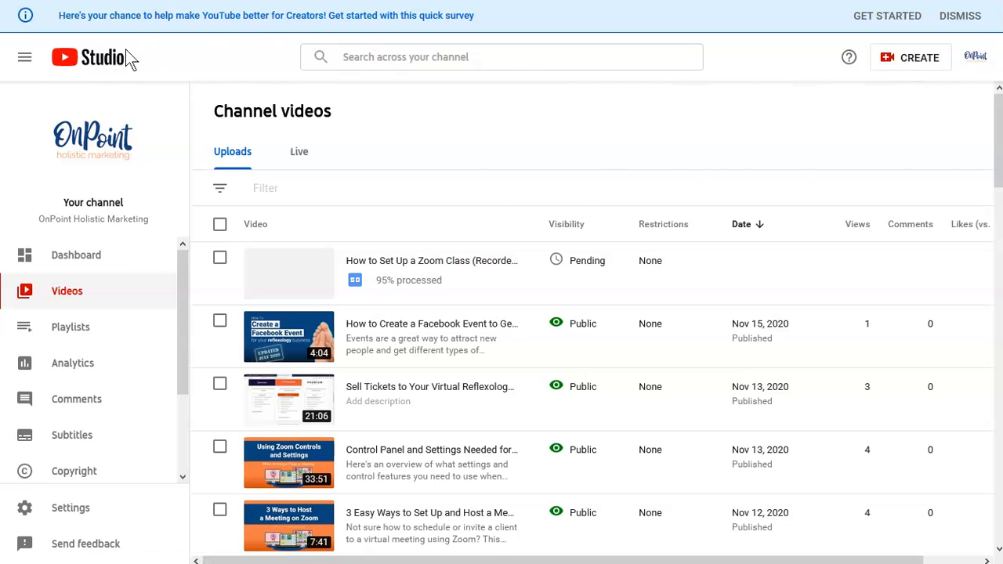
Open the OnPoint Holistic Marketing channel page in a new tab and view its options for creating content.
{"action": "right_click", "coordinate": [433, 0]}
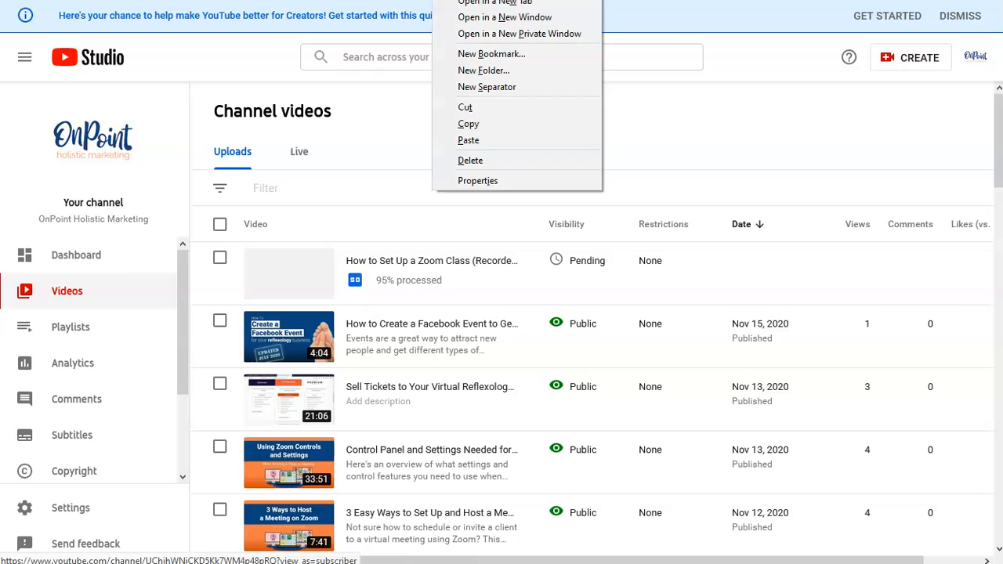
{"action": "left_click", "coordinate": [495, 3]}
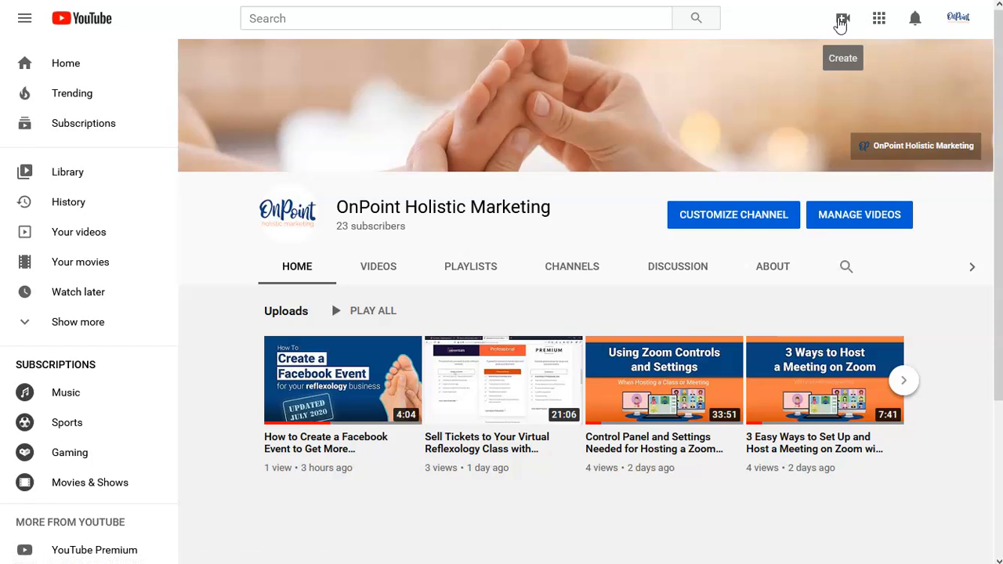
{"action": "left_click", "coordinate": [841, 20]}
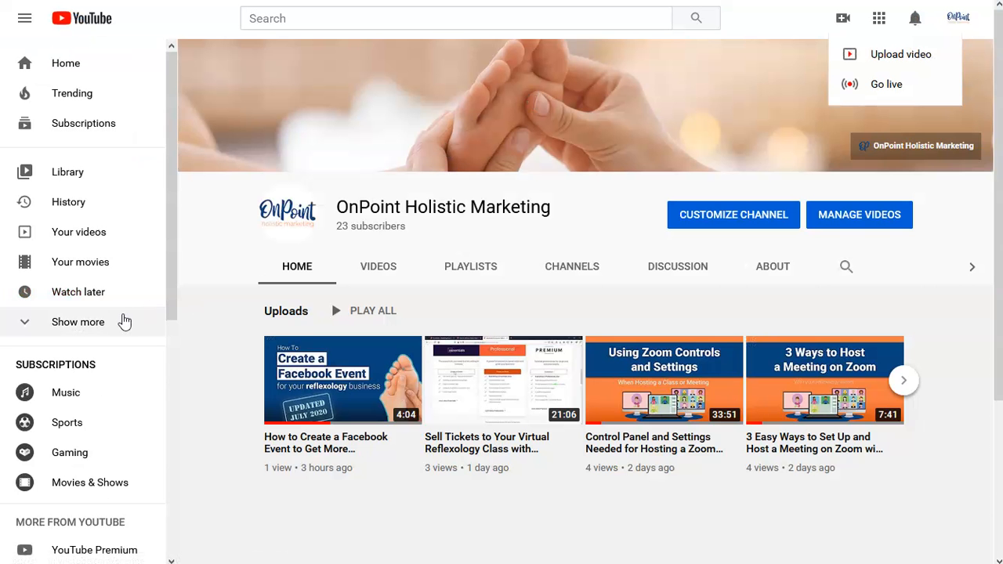
Look through the channel page's expanded navigation entries and open the list of your own videos.
{"action": "left_click", "coordinate": [89, 331]}
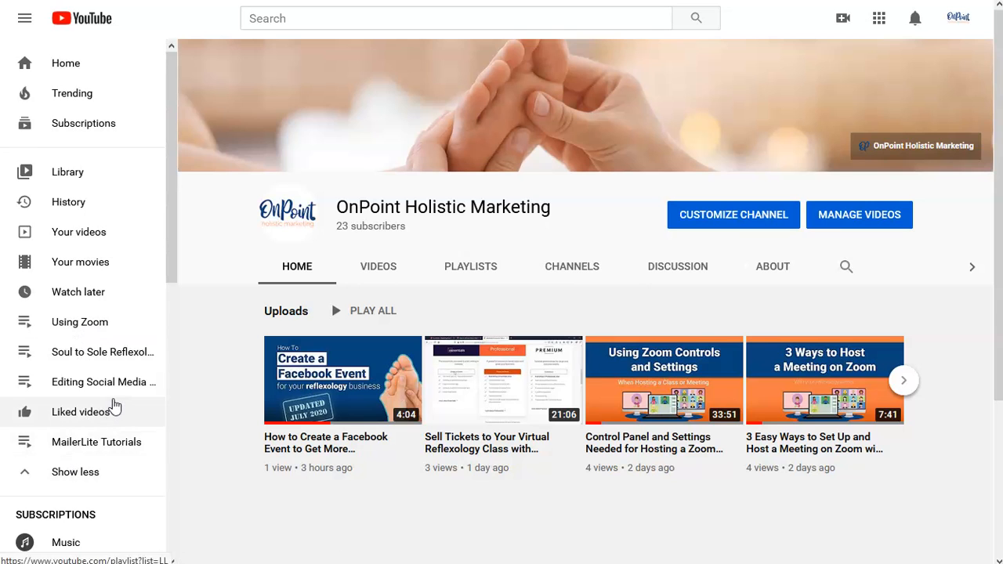
{"action": "scroll", "coordinate": [114, 405], "scroll_direction": "down", "scroll_amount": 7}
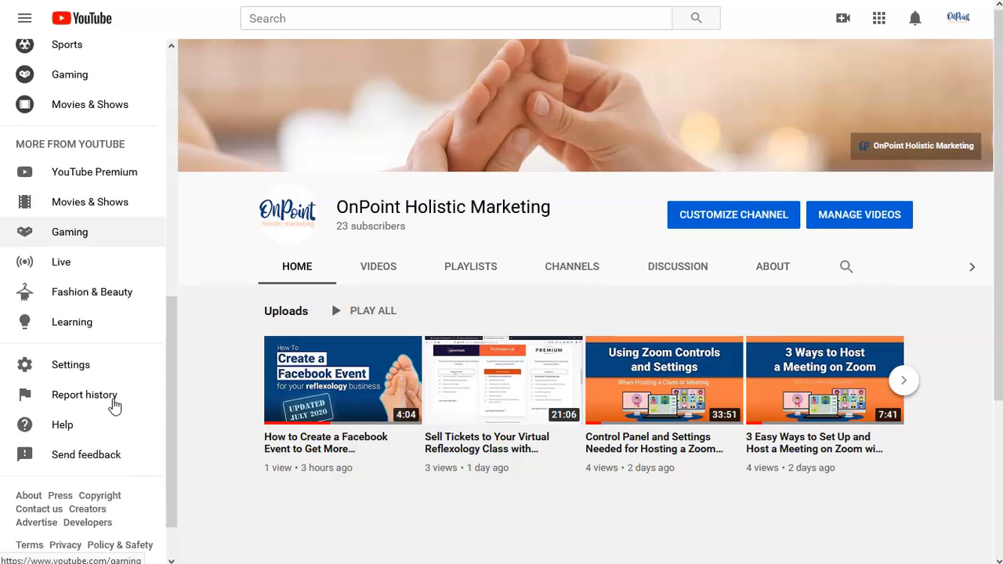
{"action": "scroll", "coordinate": [113, 405], "scroll_direction": "down", "scroll_amount": 3}
{"action": "scroll", "coordinate": [118, 63], "scroll_direction": "up", "scroll_amount": 15}
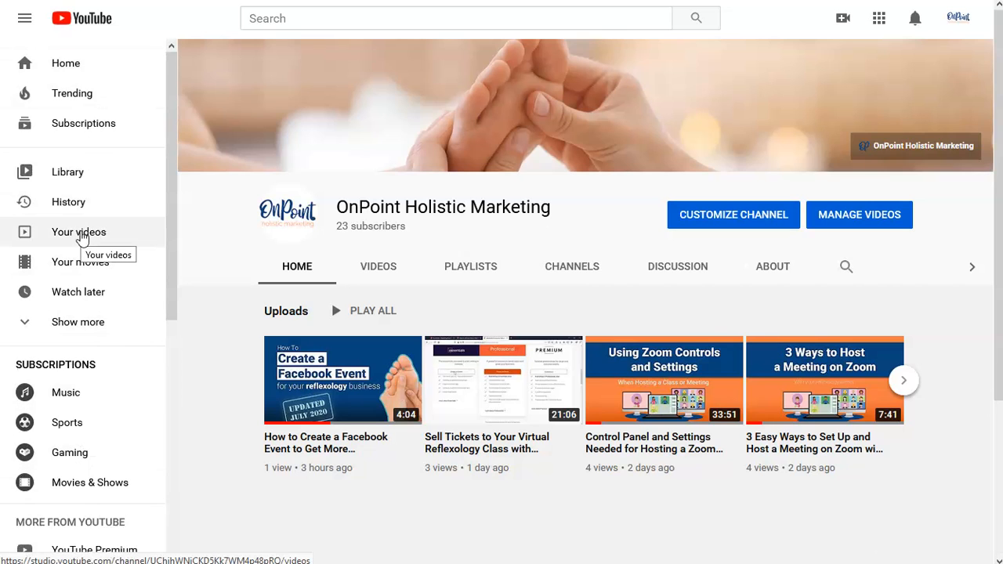
{"action": "left_click", "coordinate": [81, 236]}
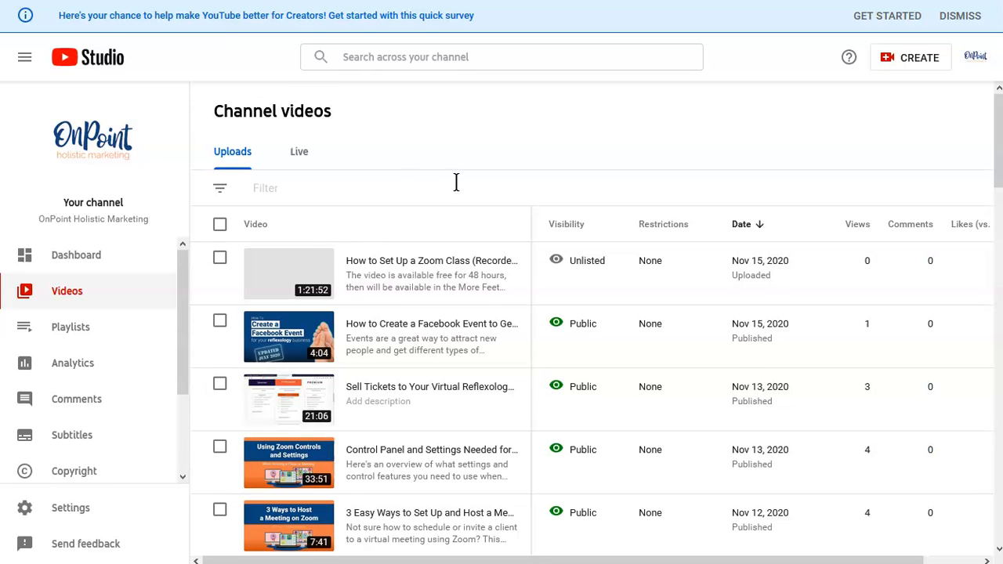
Open the details of the "How to Set Up a Zoom Class" video and review its description, thumbnail and playlist fields.
{"action": "mouse_move", "coordinate": [297, 247]}
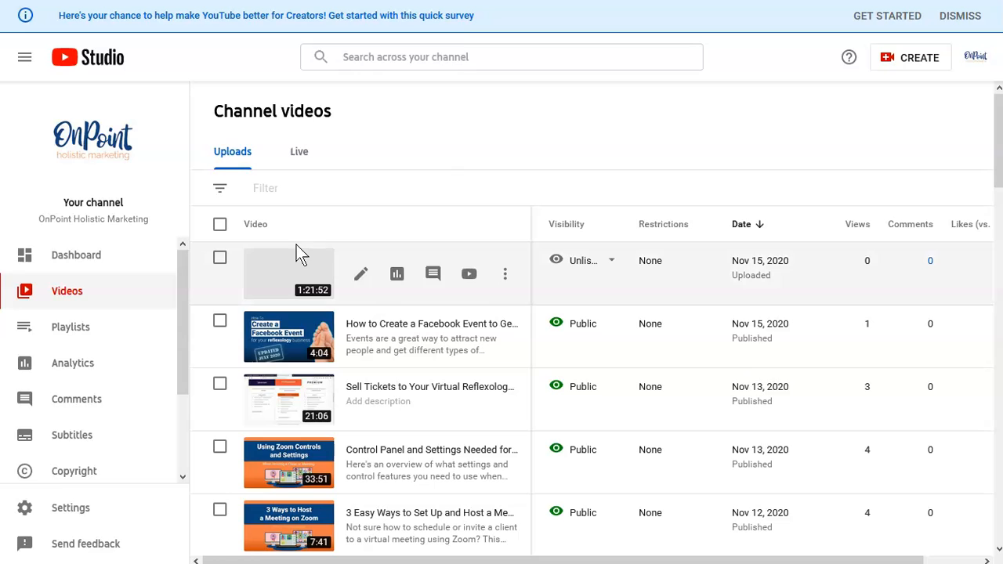
{"action": "left_click", "coordinate": [360, 276]}
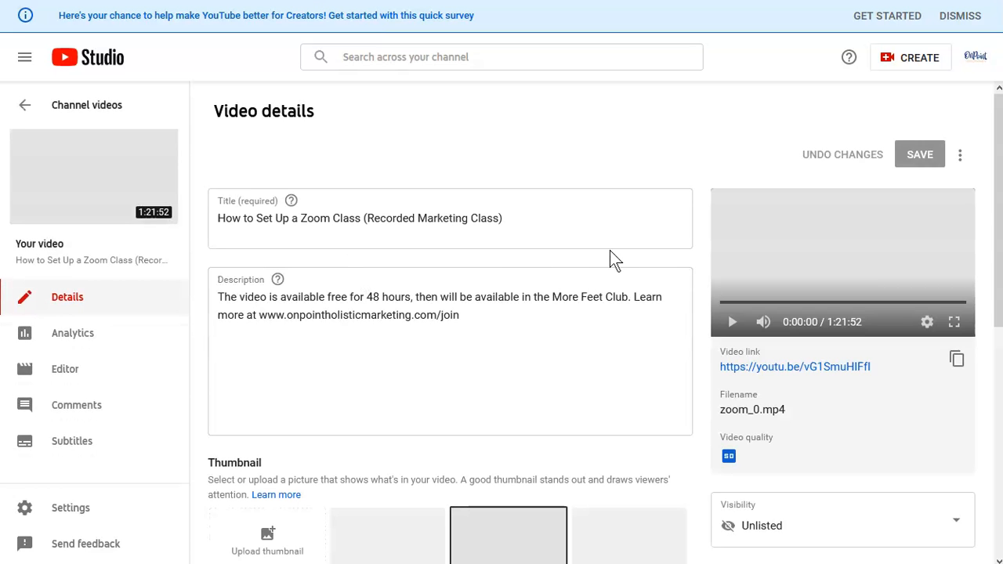
{"action": "scroll", "coordinate": [610, 258], "scroll_direction": "down", "scroll_amount": 1}
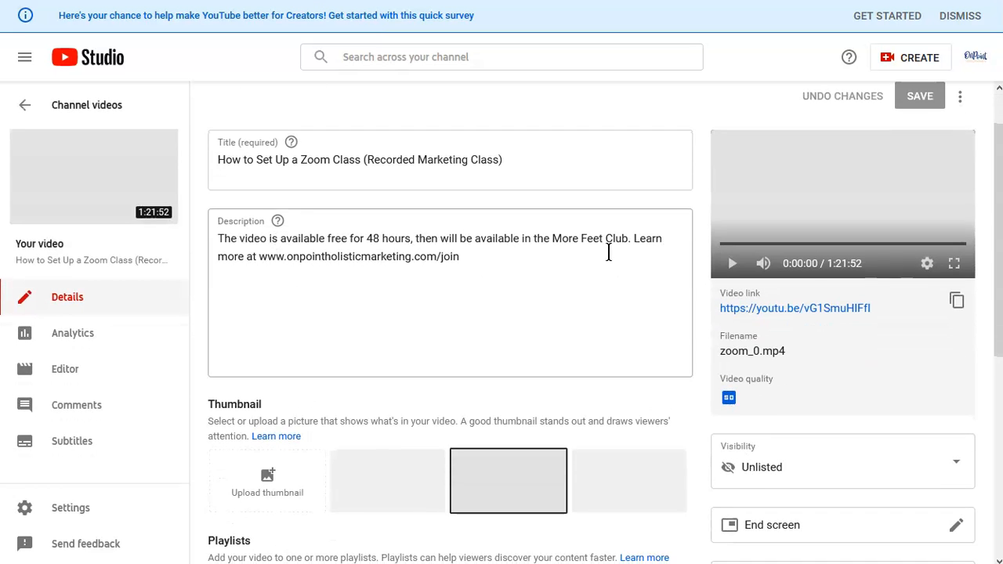
{"action": "scroll", "coordinate": [606, 252], "scroll_direction": "up", "scroll_amount": 1}
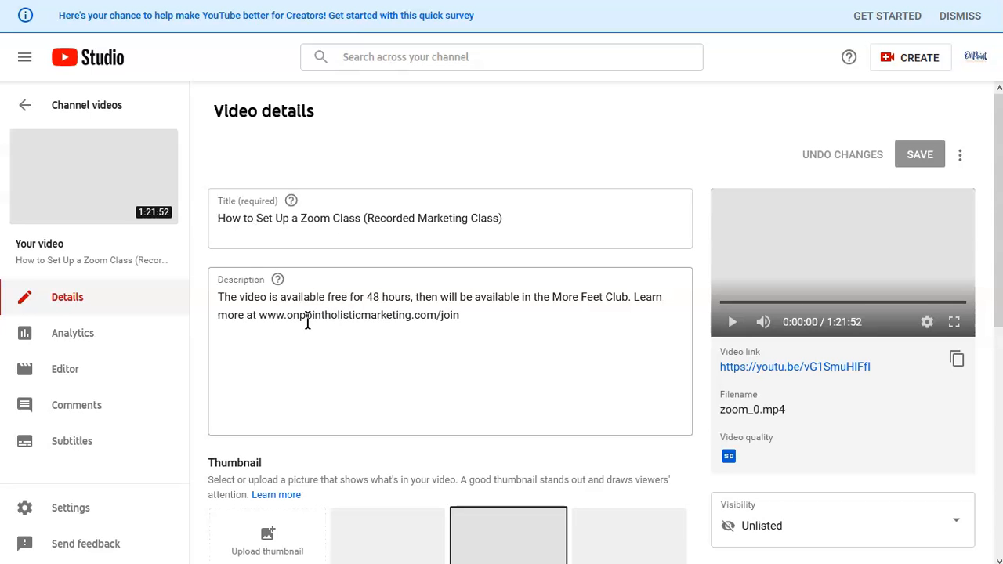
{"action": "scroll", "coordinate": [597, 343], "scroll_direction": "down", "scroll_amount": 3}
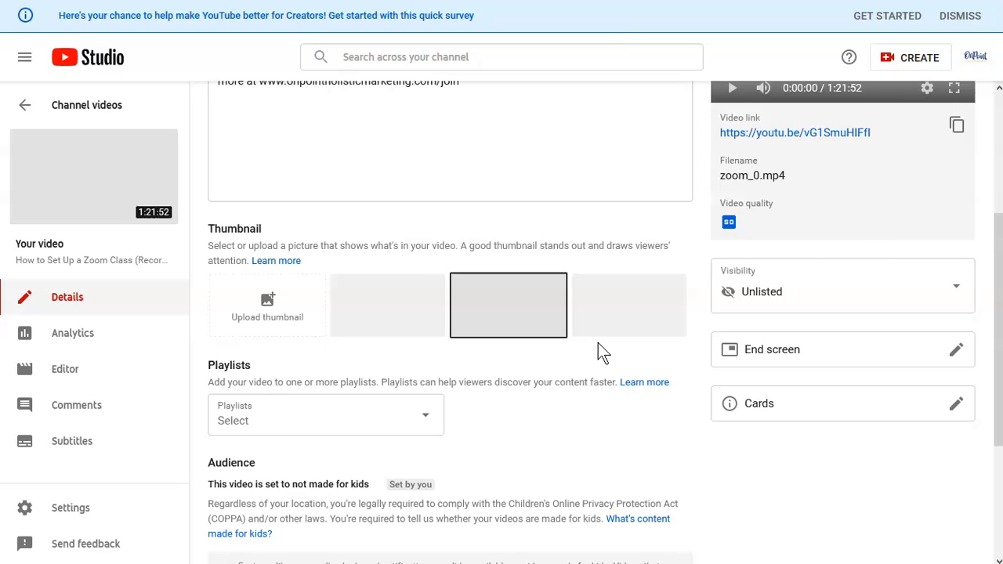
Open the "How to Set Up a Zoom Class" video in the video editor and check its watch page for the cut point.
{"action": "scroll", "coordinate": [506, 376], "scroll_direction": "up", "scroll_amount": 3}
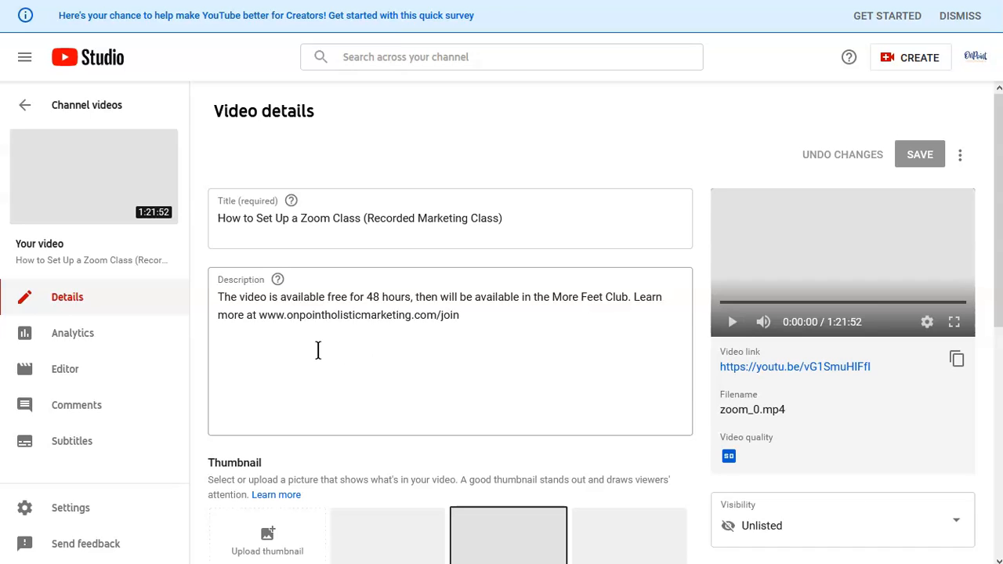
{"action": "left_click", "coordinate": [70, 373]}
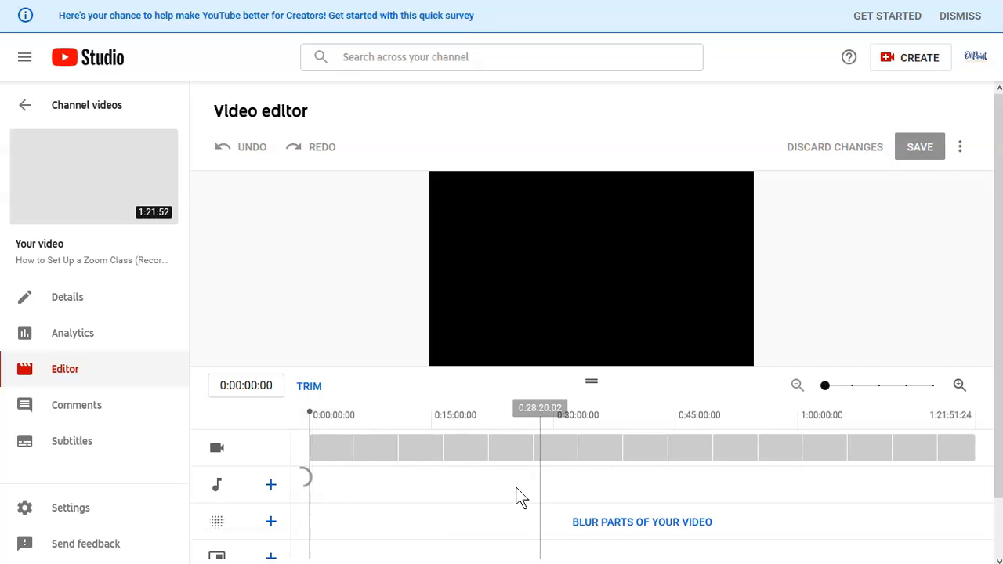
{"action": "scroll", "coordinate": [541, 440], "scroll_direction": "down", "scroll_amount": 1}
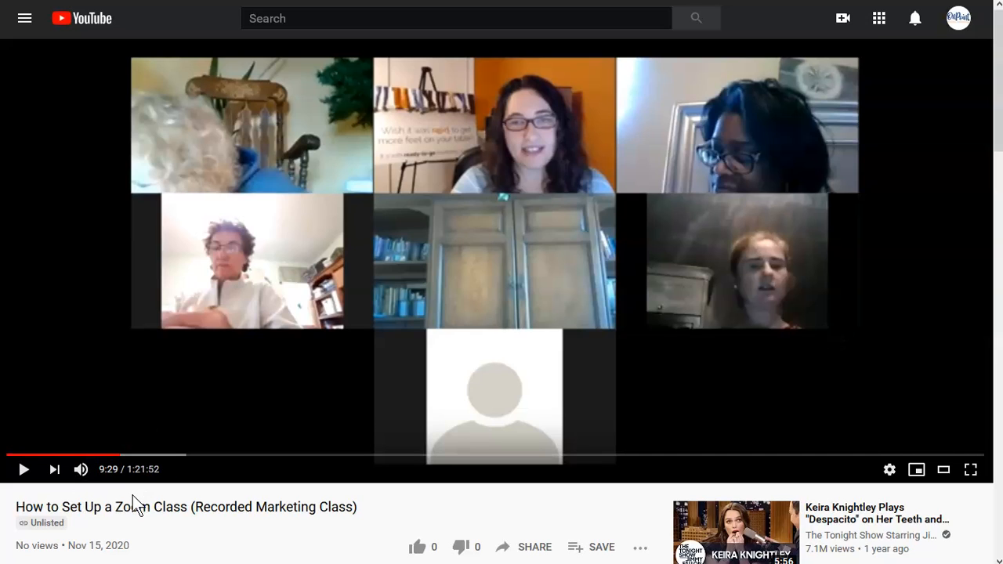
{"action": "mouse_move", "coordinate": [80, 470]}
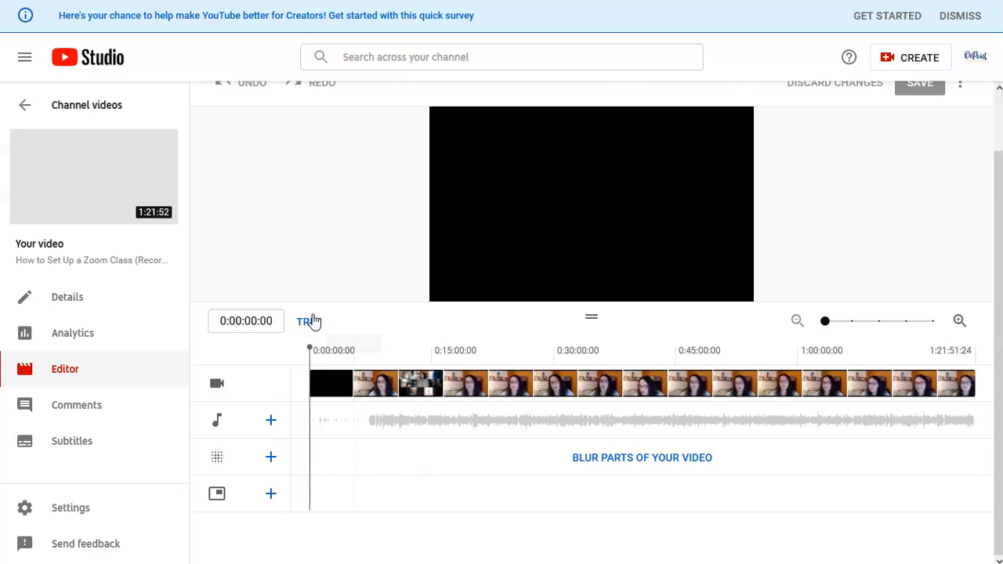
Trim the video so that it runs from the start to about 9:30, adjusting the trim's end point on the timeline.
{"action": "left_click", "coordinate": [307, 322]}
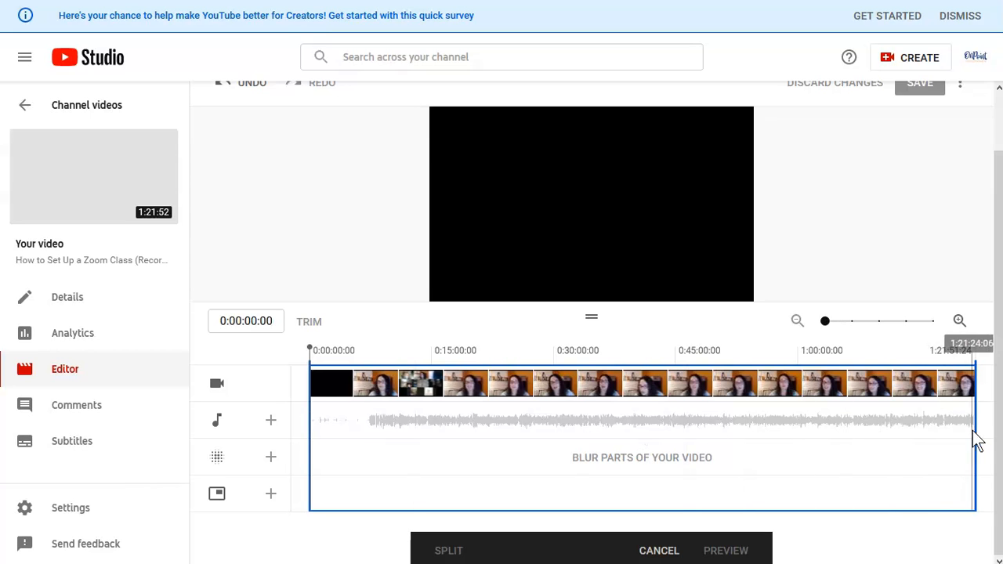
{"action": "left_click_drag", "start_coordinate": [976, 430], "coordinate": [349, 456]}
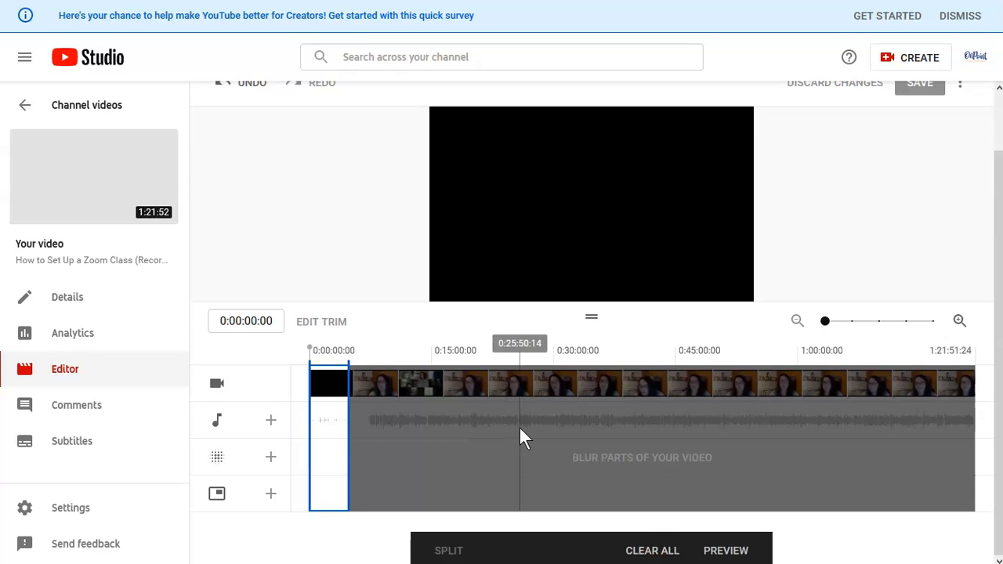
{"action": "left_click_drag", "start_coordinate": [349, 427], "coordinate": [375, 428]}
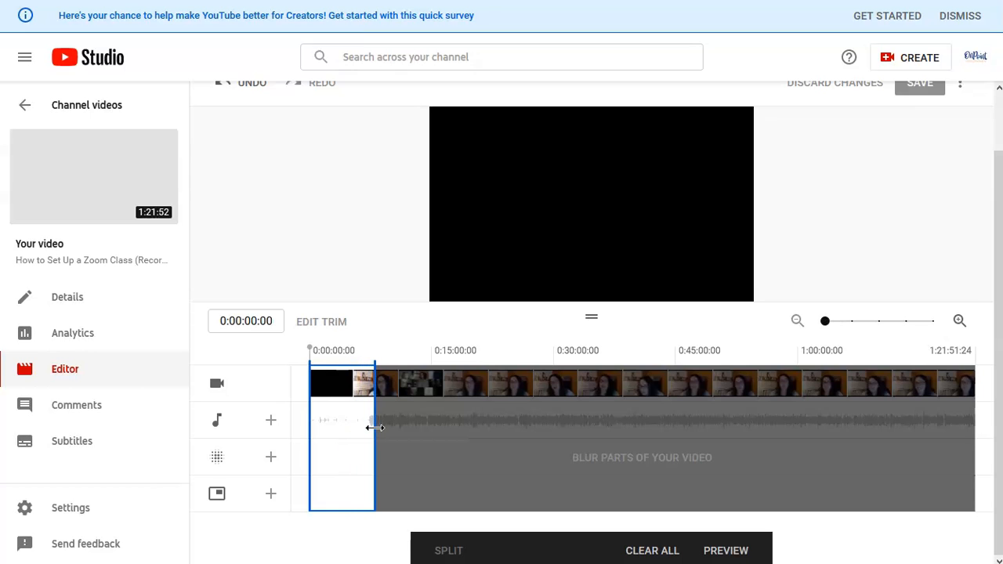
{"action": "left_click_drag", "start_coordinate": [374, 391], "coordinate": [426, 390]}
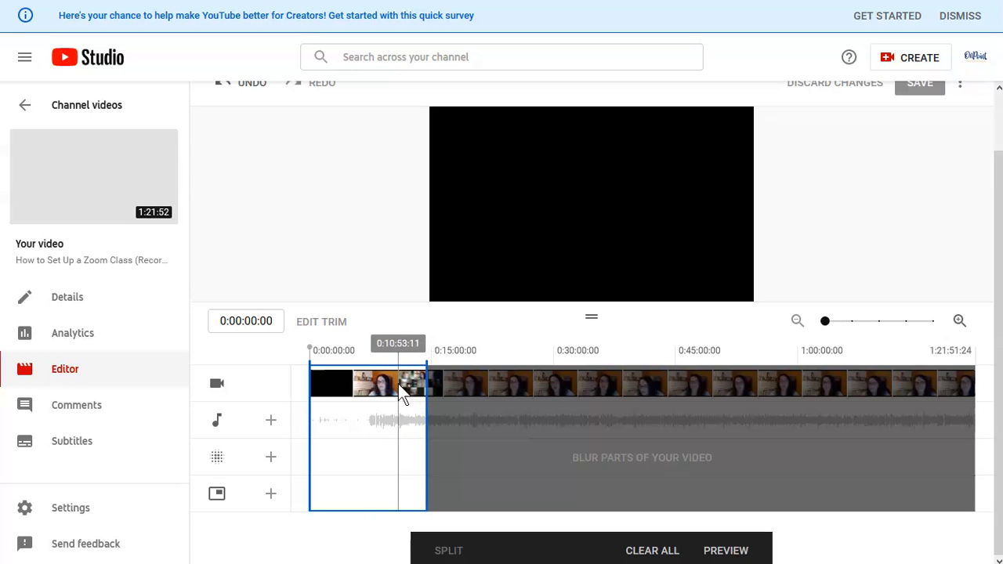
{"action": "left_click_drag", "start_coordinate": [425, 391], "coordinate": [400, 391]}
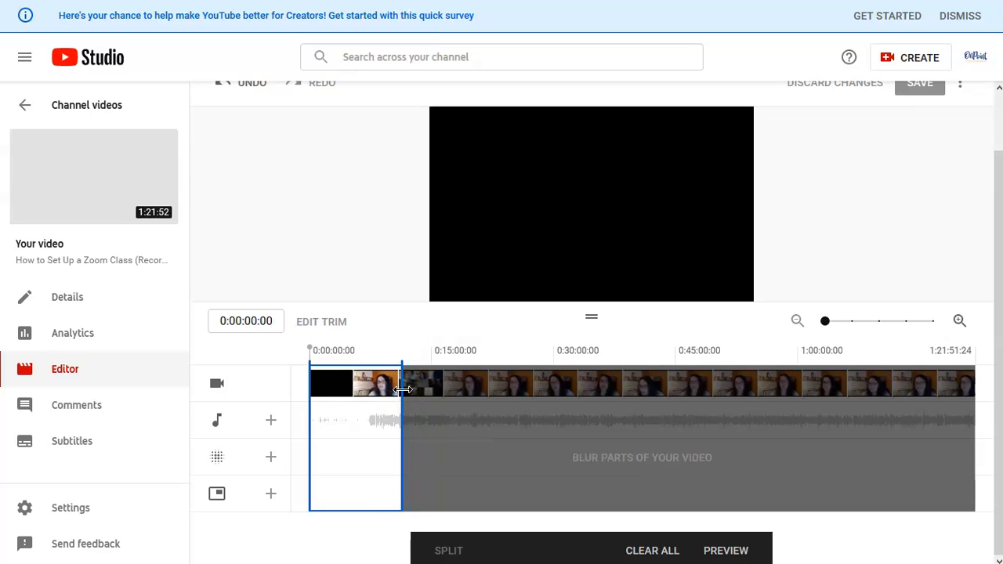
{"action": "left_click_drag", "start_coordinate": [403, 389], "coordinate": [392, 389]}
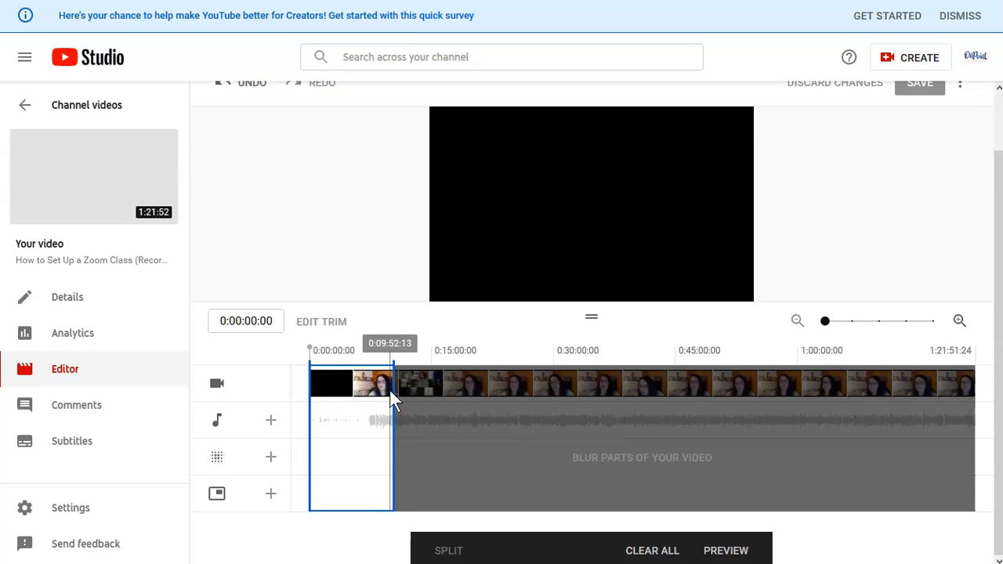
{"action": "left_click_drag", "start_coordinate": [394, 389], "coordinate": [389, 390]}
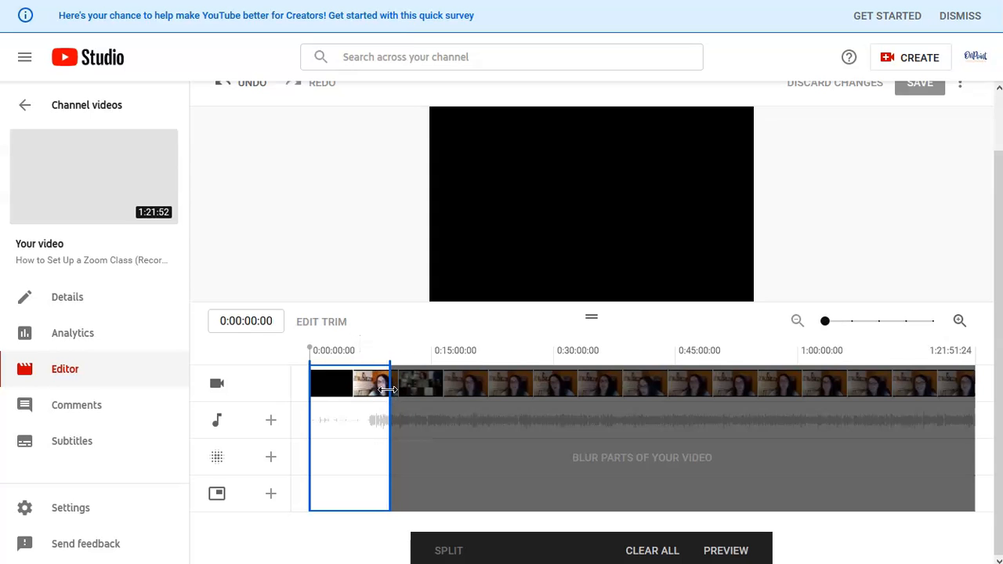
{"action": "left_click_drag", "start_coordinate": [387, 390], "coordinate": [383, 390]}
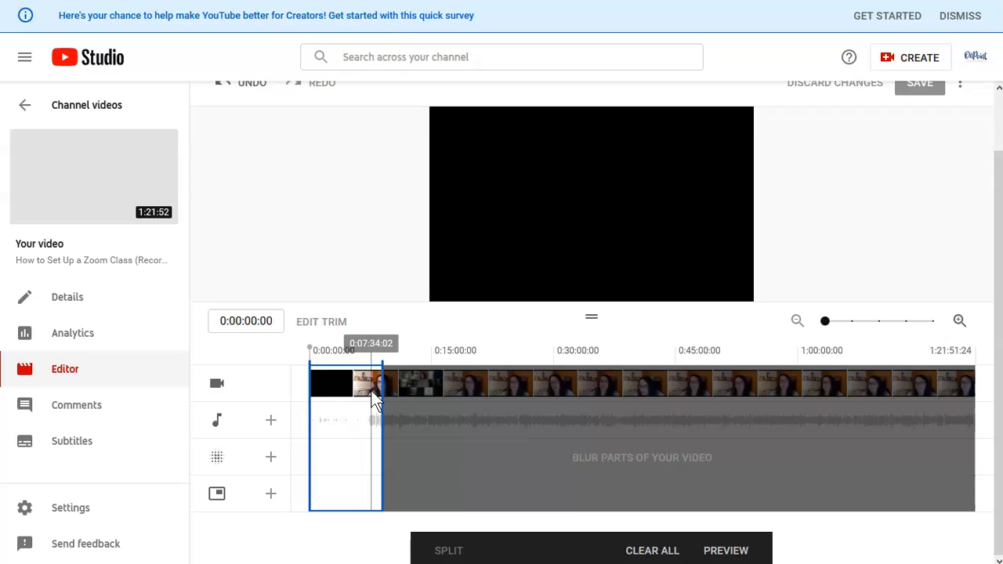
{"action": "left_click_drag", "start_coordinate": [382, 390], "coordinate": [386, 391]}
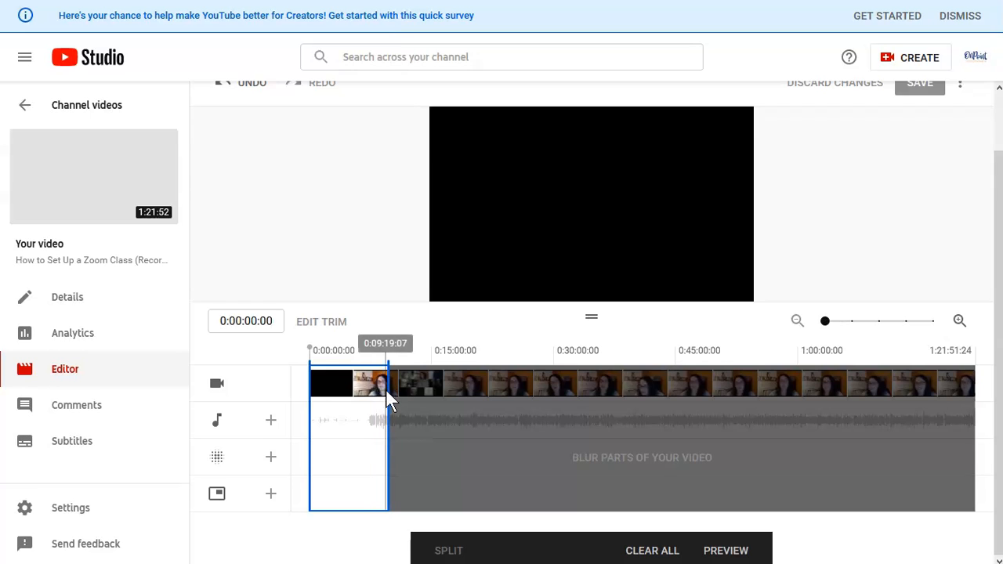
{"action": "left_click_drag", "start_coordinate": [387, 392], "coordinate": [388, 391]}
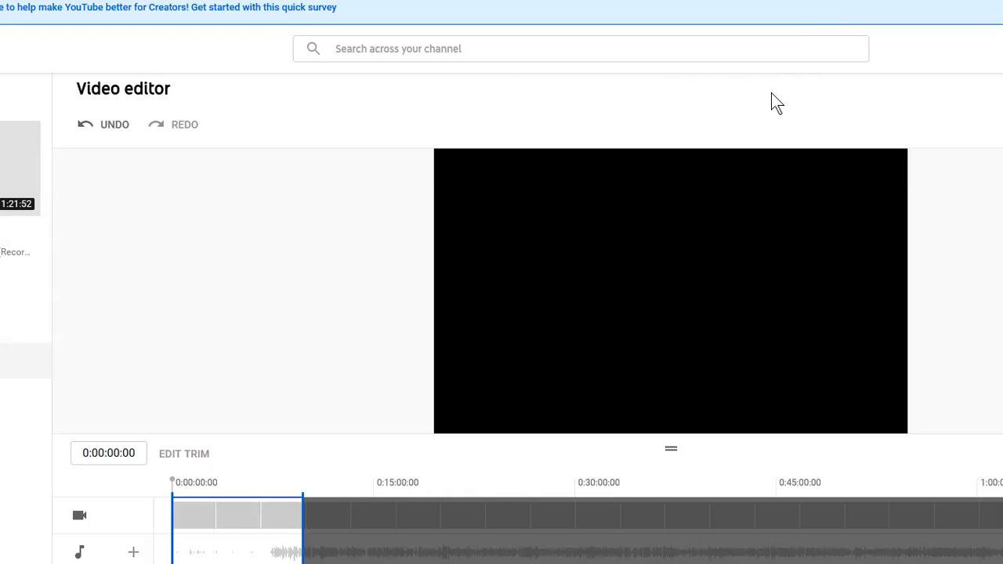
Preview the trimmed video and save the changes to the existing video, confirming the save.
{"action": "scroll", "coordinate": [580, 314], "scroll_direction": "down", "scroll_amount": 1}
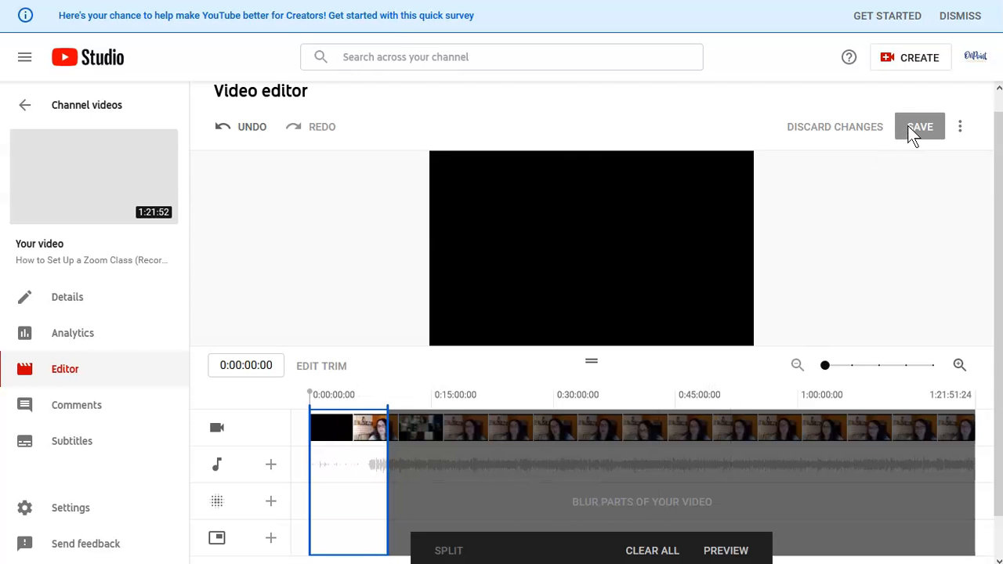
{"action": "scroll", "coordinate": [891, 203], "scroll_direction": "down", "scroll_amount": 1}
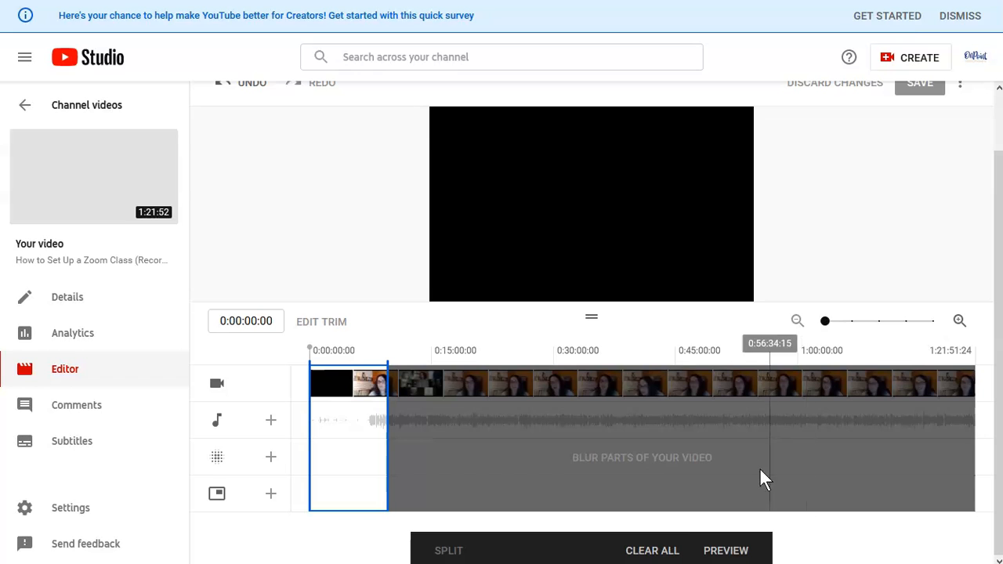
{"action": "scroll", "coordinate": [931, 149], "scroll_direction": "up", "scroll_amount": 1}
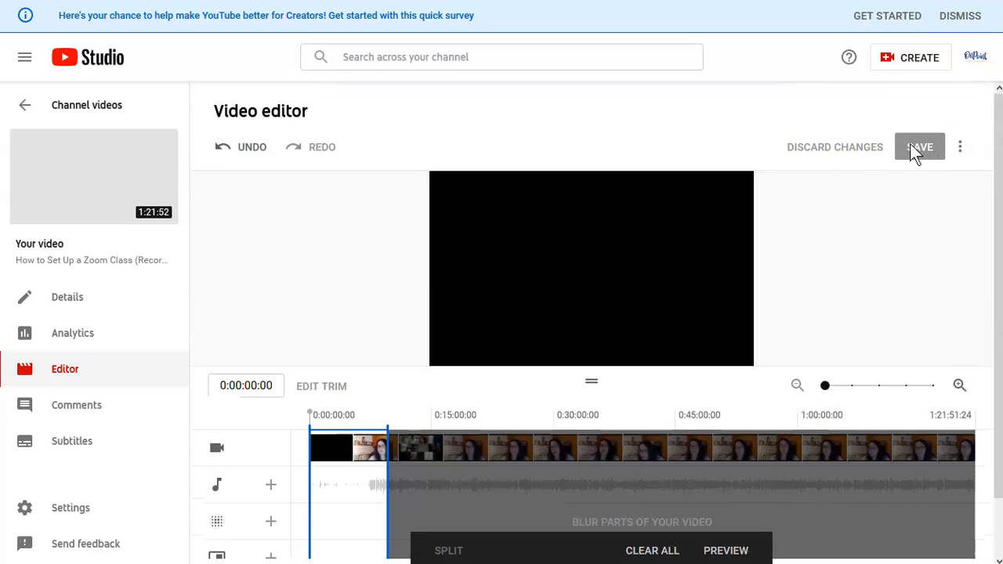
{"action": "scroll", "coordinate": [410, 385], "scroll_direction": "down", "scroll_amount": 1}
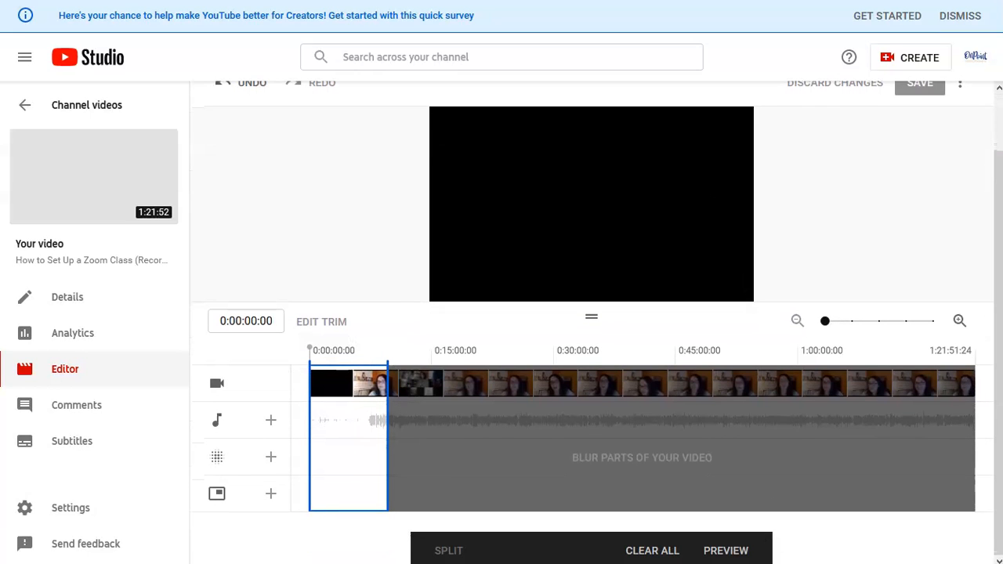
{"action": "left_click", "coordinate": [730, 551]}
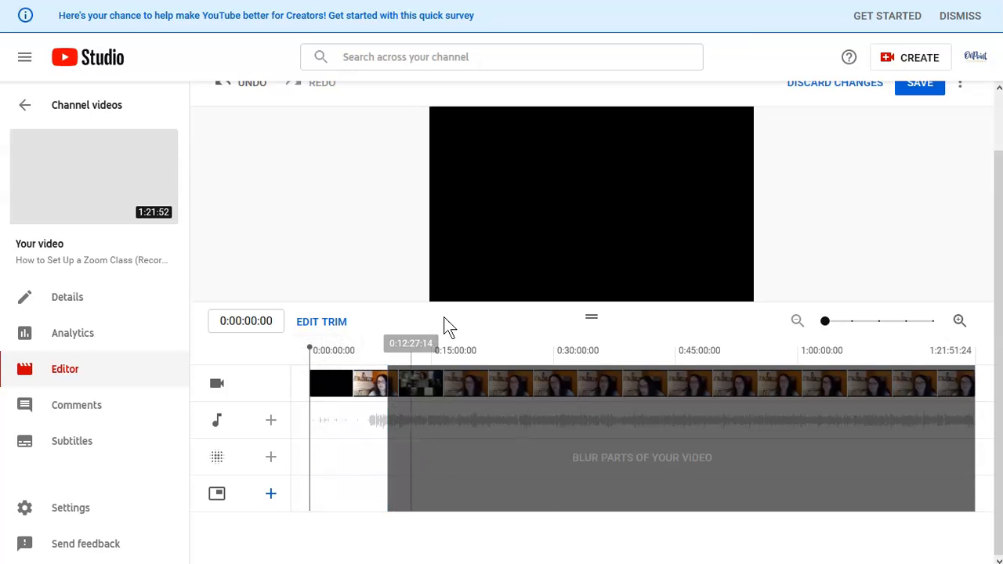
{"action": "left_click", "coordinate": [916, 92]}
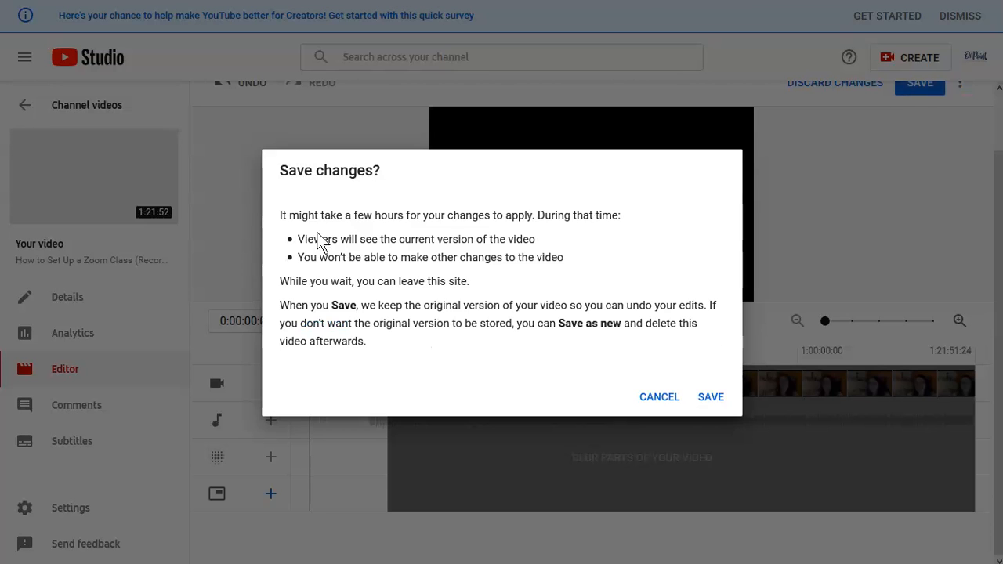
{"action": "left_click", "coordinate": [712, 400]}
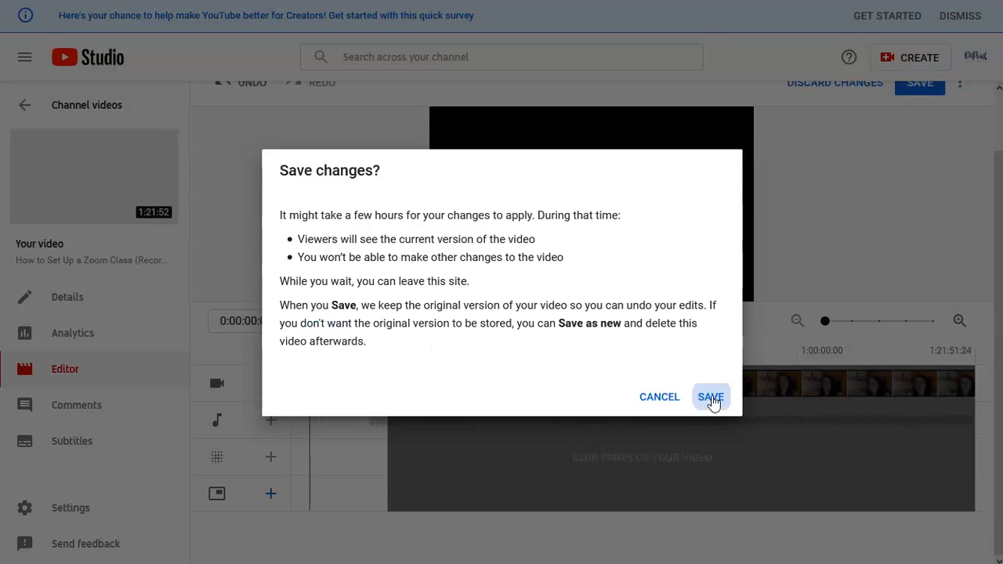